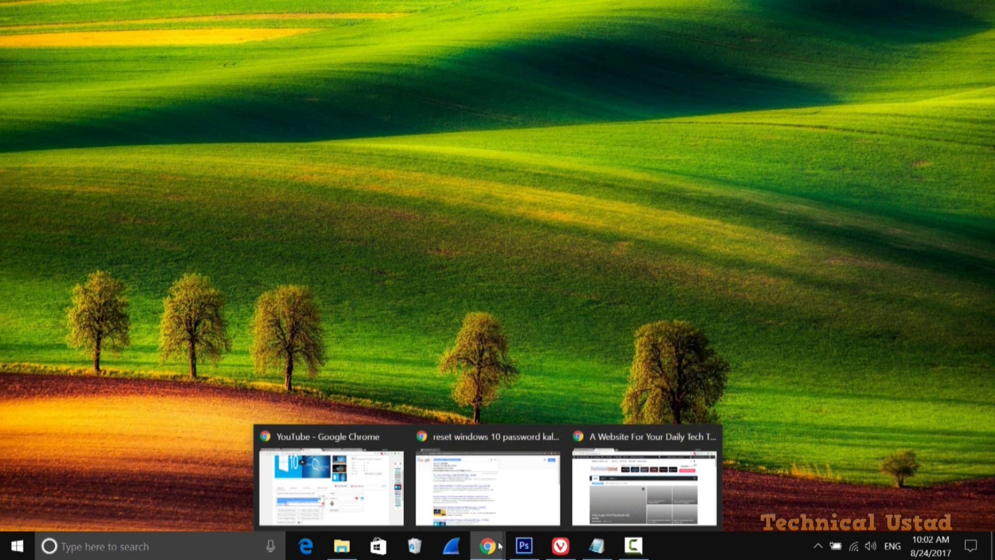
Step: Bring up Chrome and switch to the Google Analytics Overview tab for Technical Ustad
{"action": "left_click", "coordinate": [579, 440]}
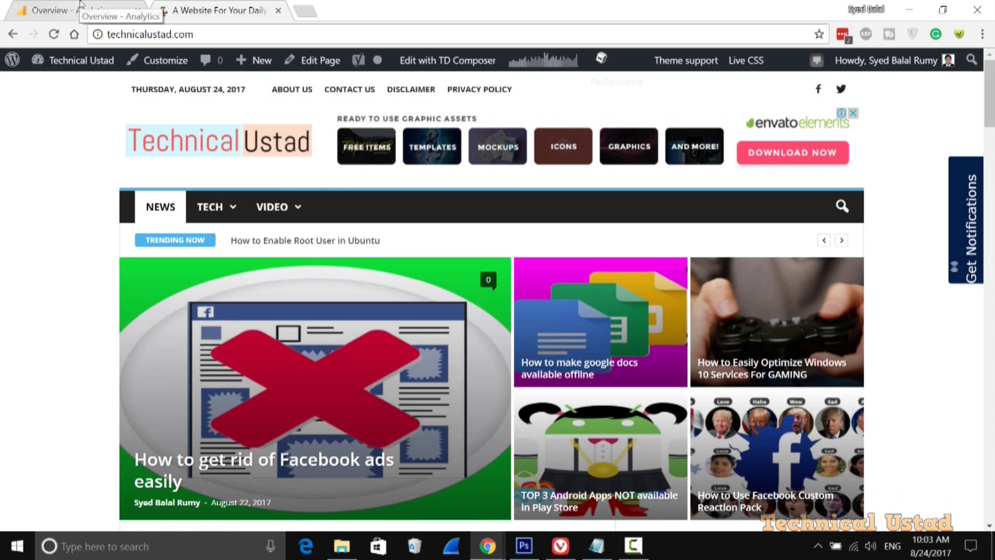
{"action": "left_click", "coordinate": [88, 14]}
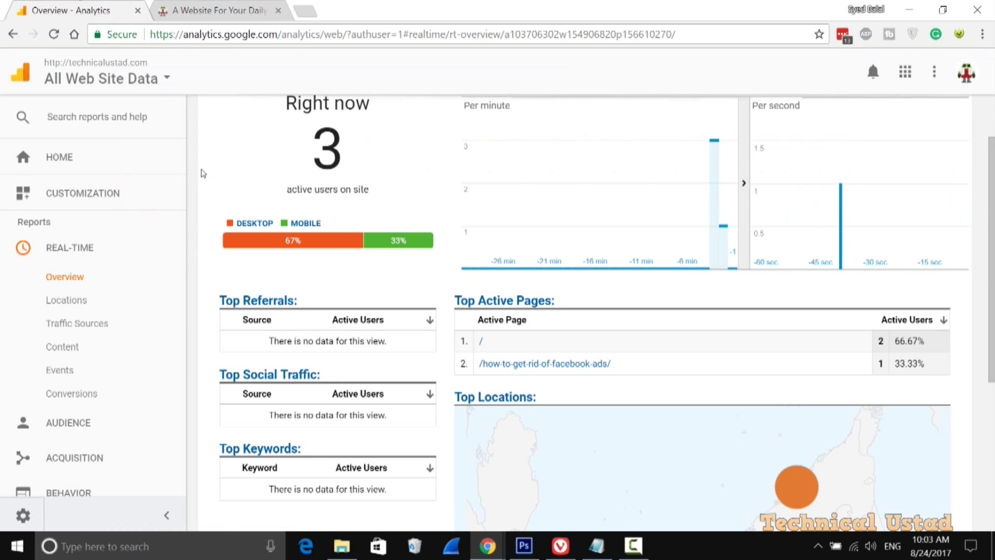
{"action": "scroll", "coordinate": [201, 173], "scroll_direction": "up", "scroll_amount": 1}
{"action": "scroll", "coordinate": [201, 172], "scroll_direction": "down", "scroll_amount": 2}
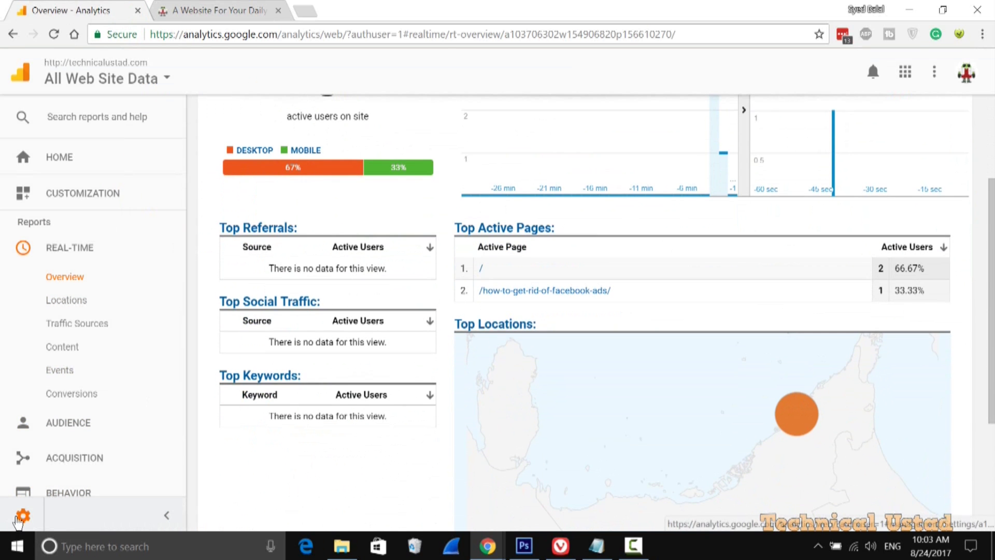
Step: Open the technicalustad.com property's Tracking Code page from the Admin settings
{"action": "left_click", "coordinate": [23, 516]}
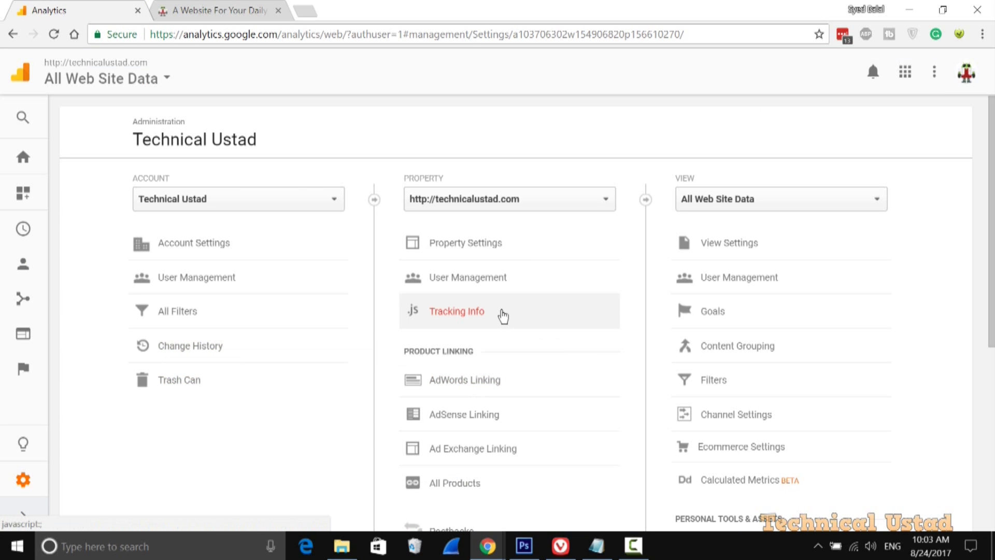
{"action": "left_click", "coordinate": [503, 314]}
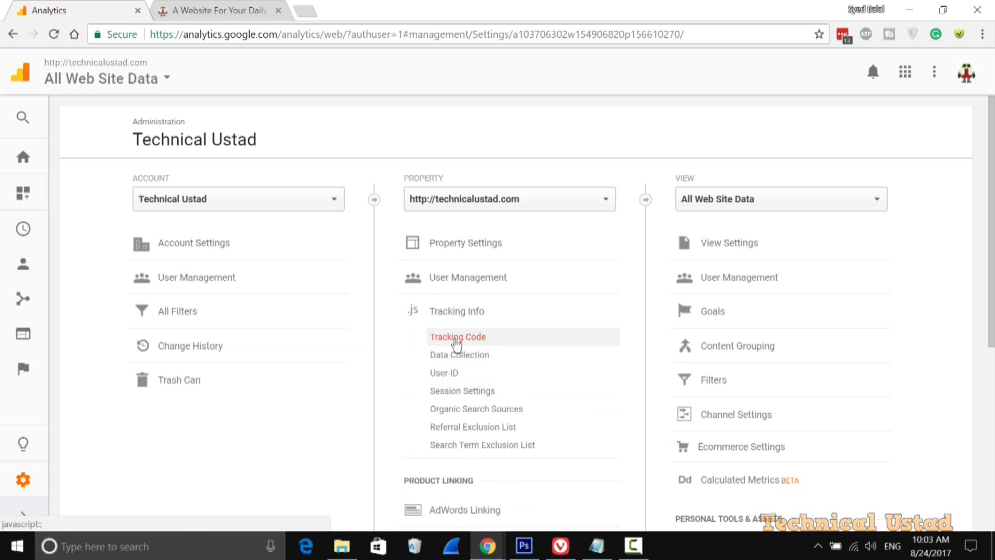
{"action": "left_click", "coordinate": [457, 340]}
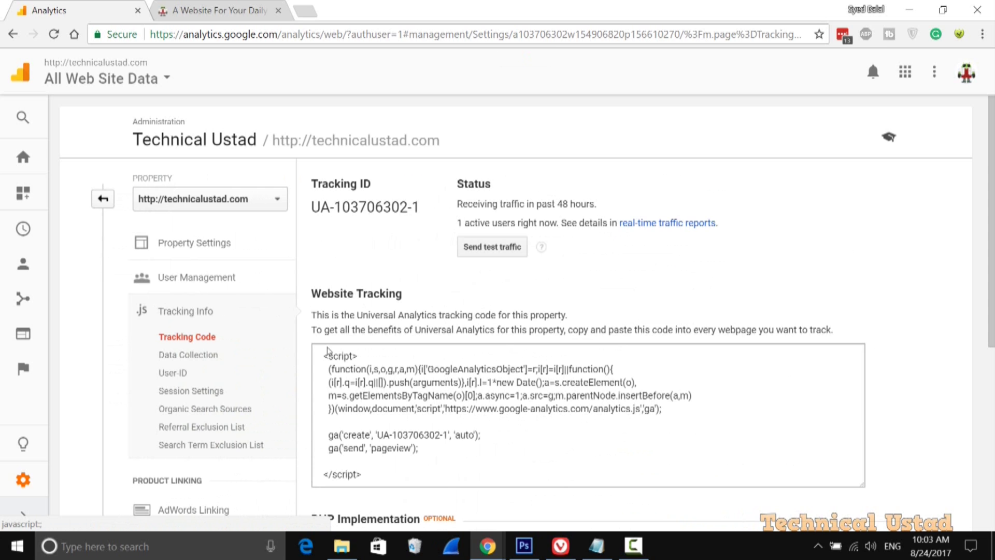
Step: Copy the Universal Analytics tracking snippet and go back to the technicalustad.com site tab
{"action": "left_click", "coordinate": [404, 386]}
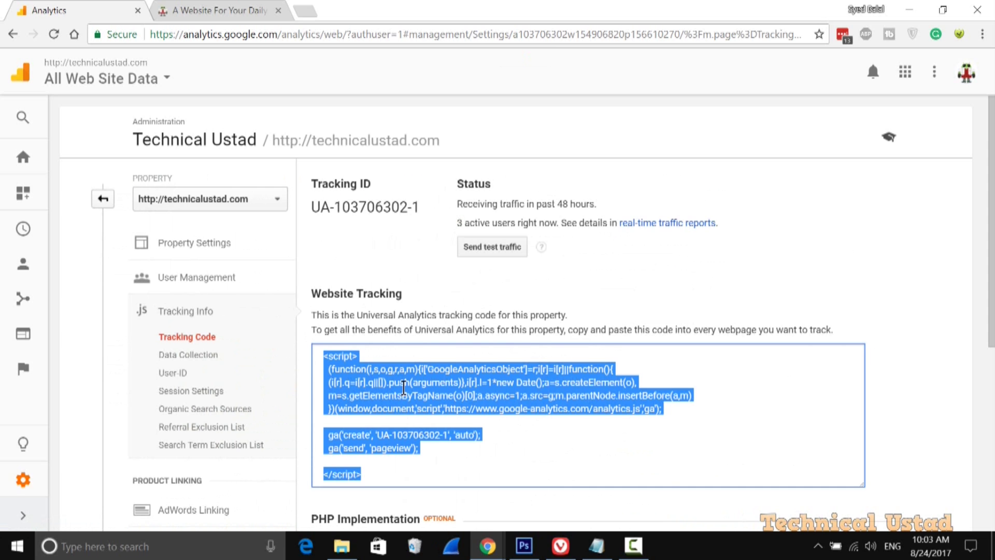
{"action": "right_click", "coordinate": [406, 389]}
{"action": "left_click", "coordinate": [440, 399]}
{"action": "left_click", "coordinate": [214, 14]}
{"action": "mouse_move", "coordinate": [73, 60]}
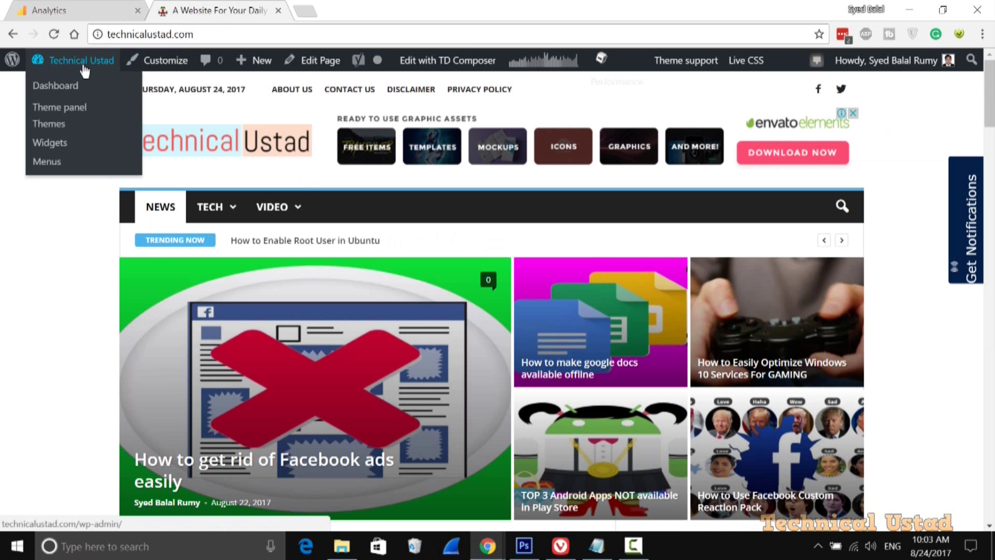
Step: Paste the tracking code into the Analytics section of the Newsmag theme panel
{"action": "left_click", "coordinate": [58, 109]}
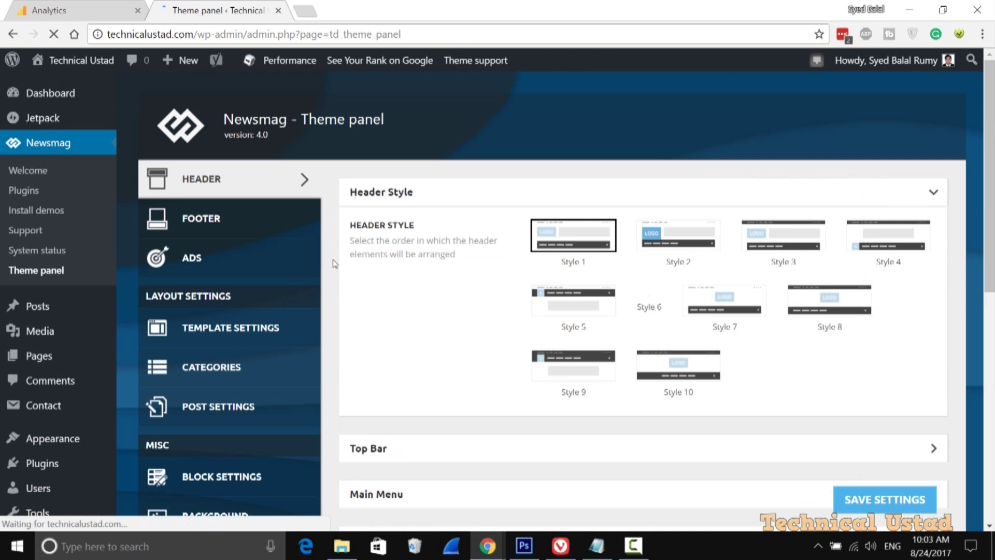
{"action": "scroll", "coordinate": [333, 263], "scroll_direction": "down", "scroll_amount": 1}
{"action": "scroll", "coordinate": [333, 263], "scroll_direction": "down", "scroll_amount": 2}
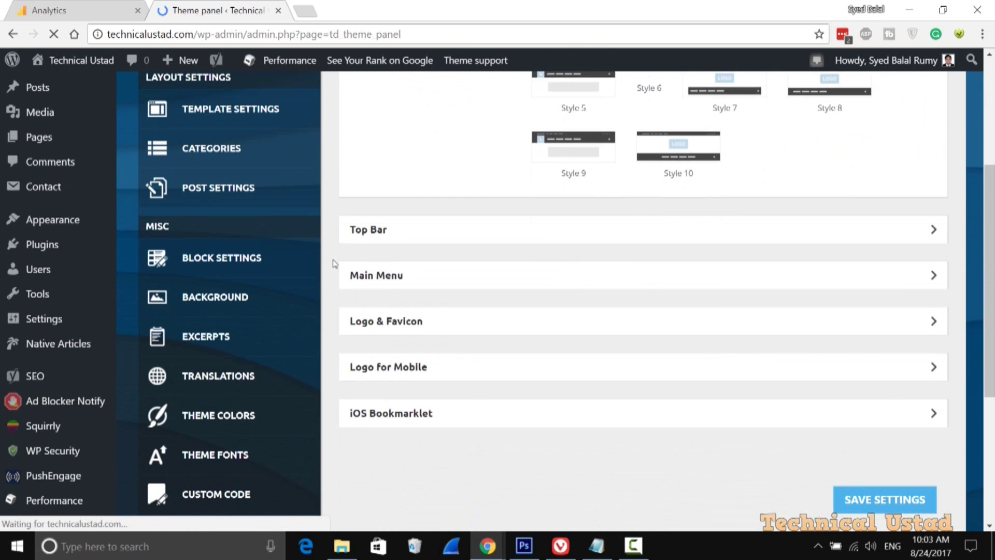
{"action": "scroll", "coordinate": [333, 264], "scroll_direction": "down", "scroll_amount": 1}
{"action": "scroll", "coordinate": [333, 264], "scroll_direction": "down", "scroll_amount": 2}
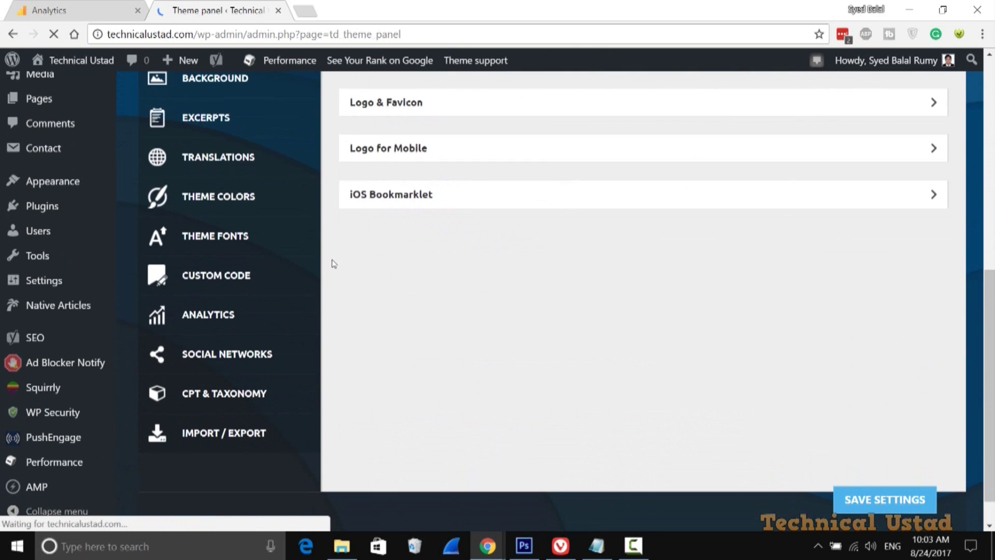
{"action": "left_click", "coordinate": [212, 319]}
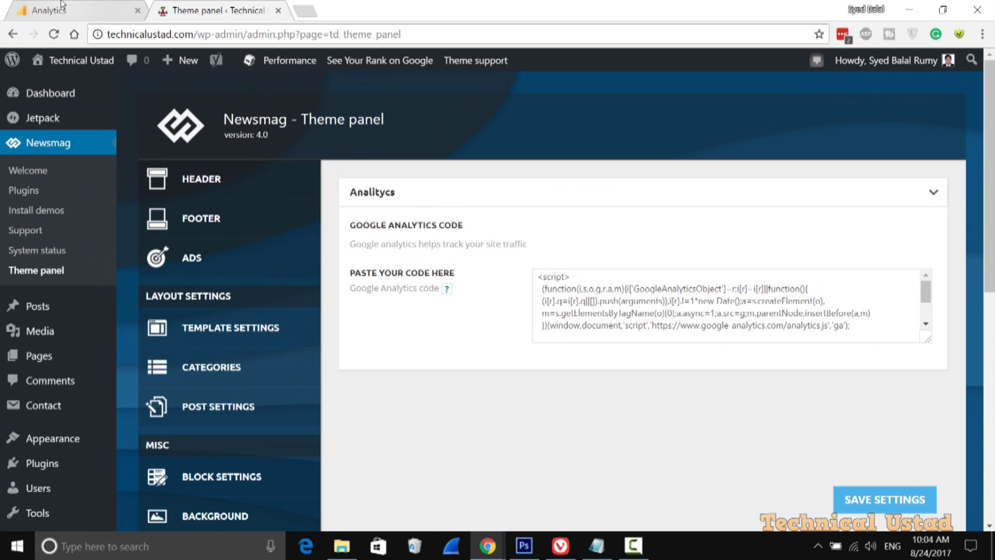
Step: View the Real-Time Overview showing three active users, then return to the Newsmag theme panel
{"action": "left_click", "coordinate": [84, 16]}
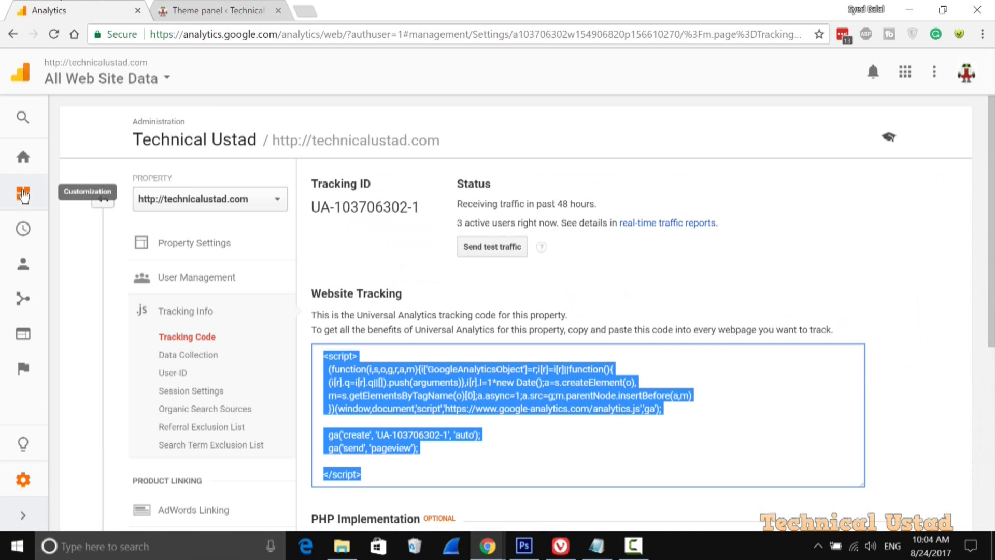
{"action": "left_click", "coordinate": [39, 231]}
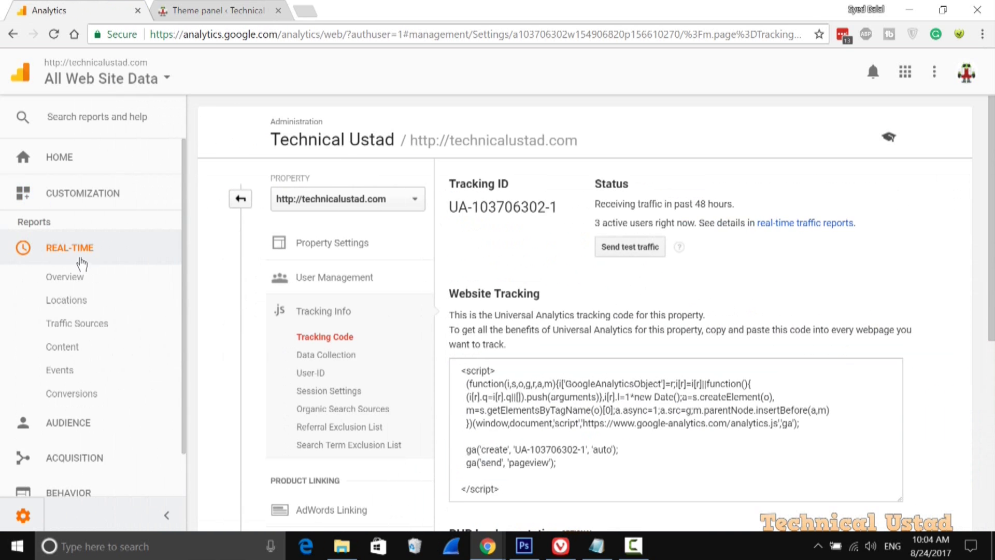
{"action": "left_click", "coordinate": [83, 257]}
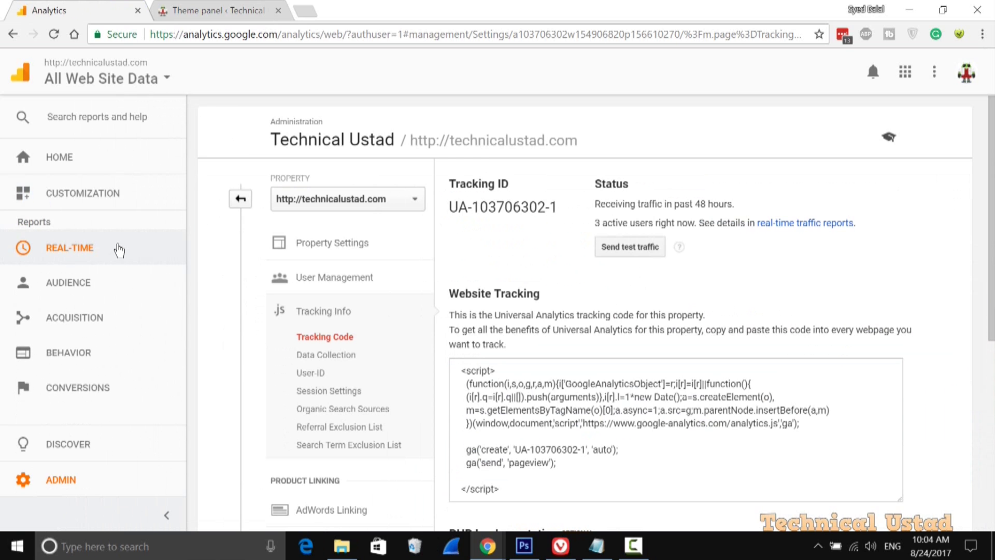
{"action": "left_click", "coordinate": [119, 249]}
{"action": "left_click", "coordinate": [82, 277]}
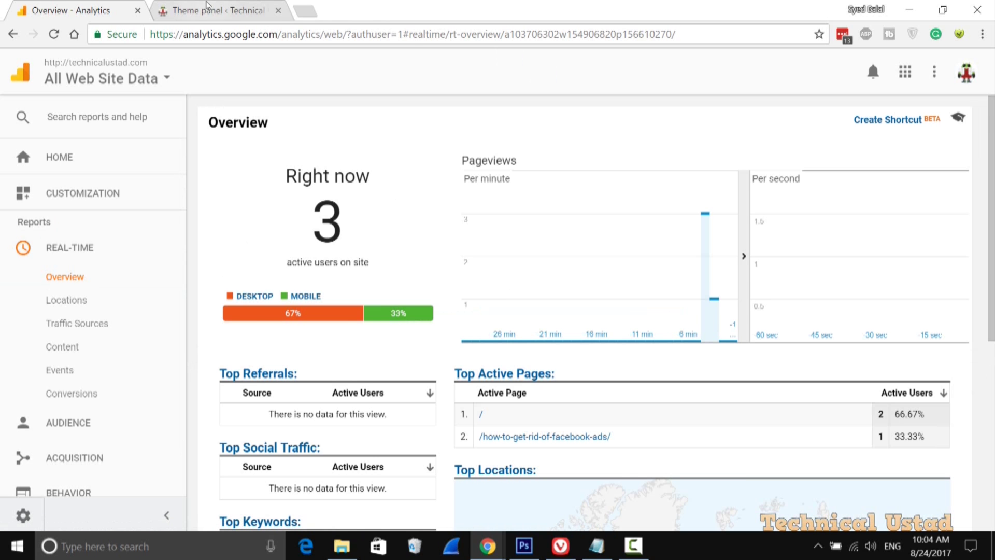
{"action": "left_click", "coordinate": [219, 11]}
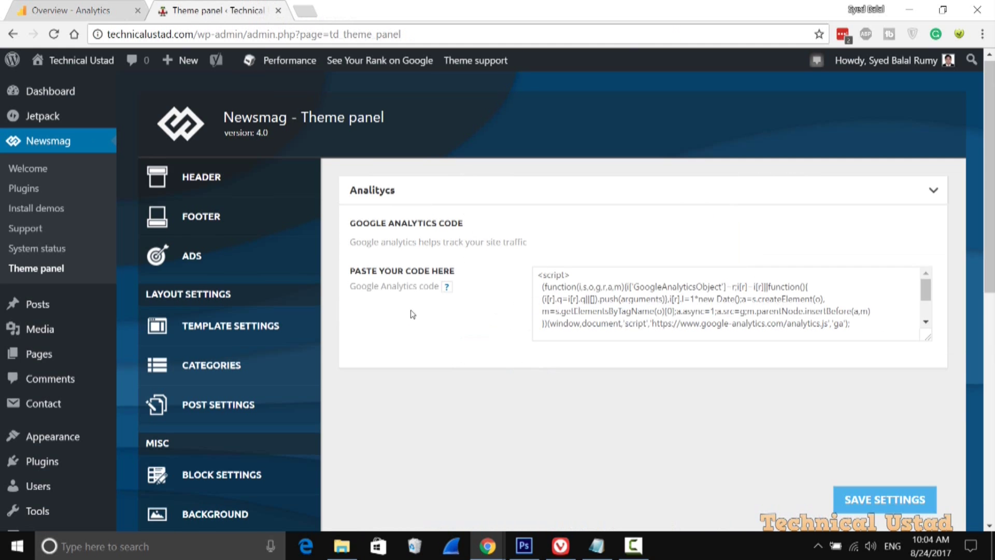
{"action": "scroll", "coordinate": [255, 404], "scroll_direction": "down", "scroll_amount": 2}
{"action": "scroll", "coordinate": [218, 419], "scroll_direction": "down", "scroll_amount": 4}
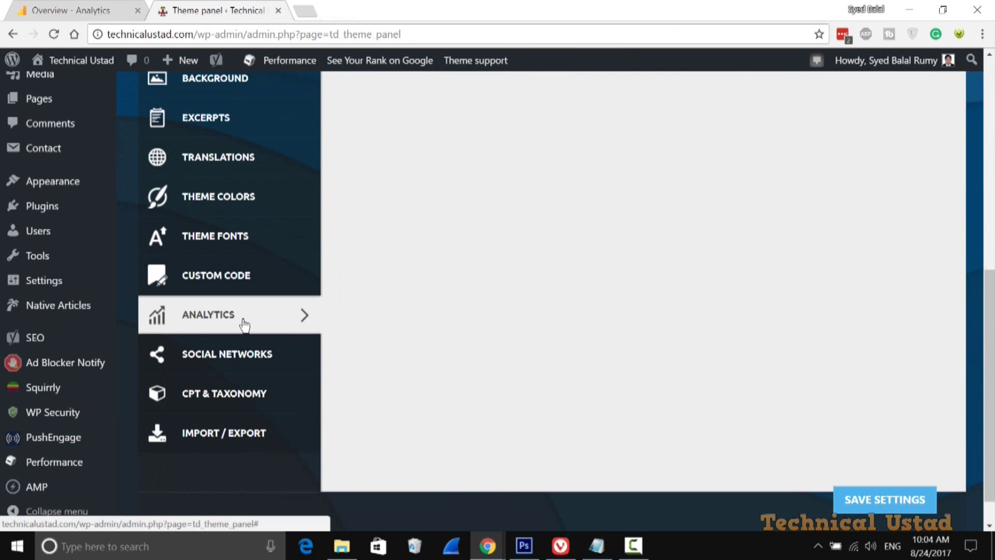